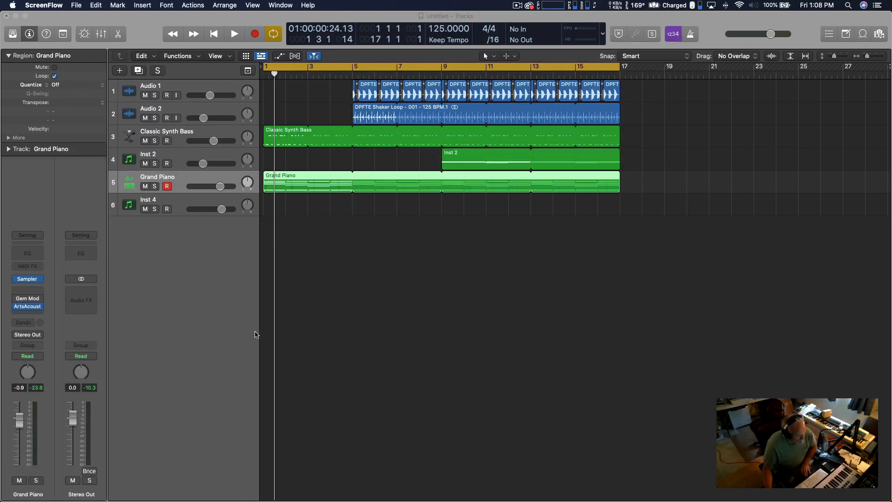
View the Gem Mod plug-in's Dimension controls on the Grand Piano track, closing its window when done.
click(28, 299)
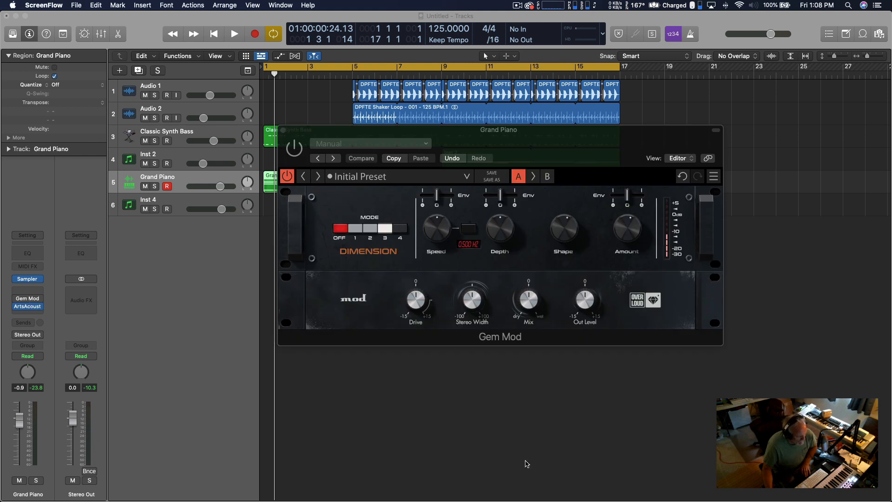
drag(660, 131, 597, 158)
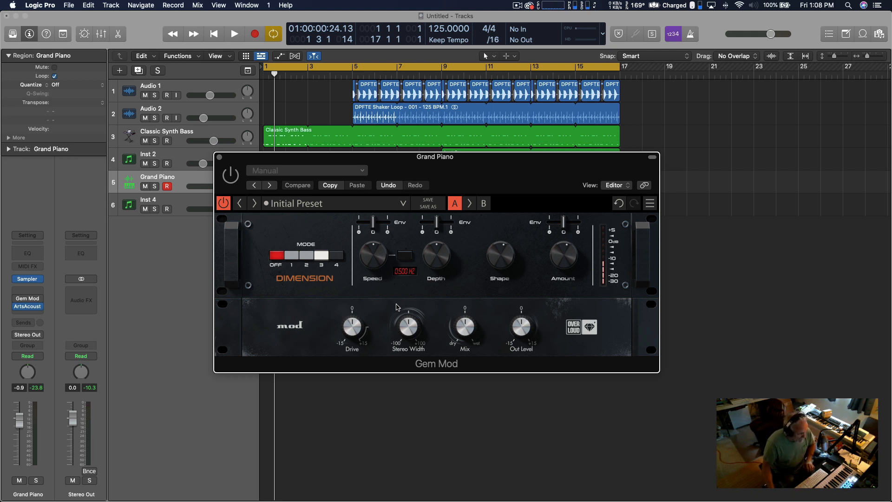
click(220, 159)
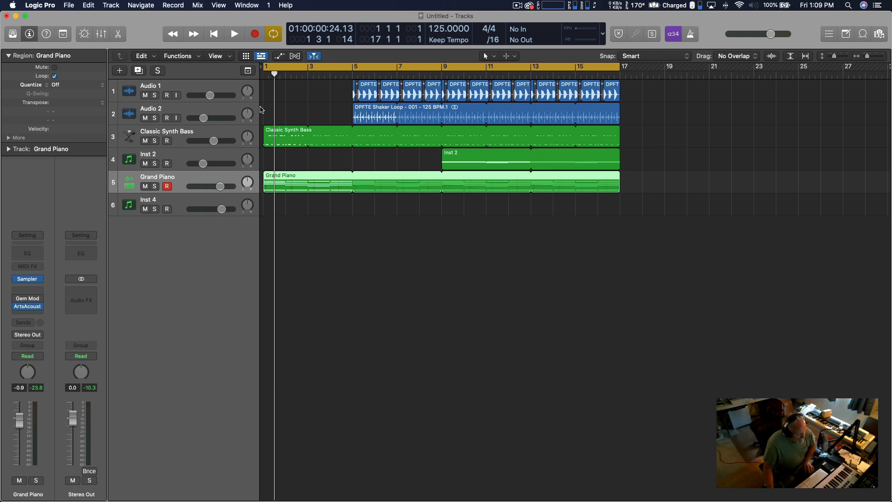
Play the full arrangement through to about bar 16 with the Grand Piano track selected, and stop playback.
click(209, 86)
click(191, 114)
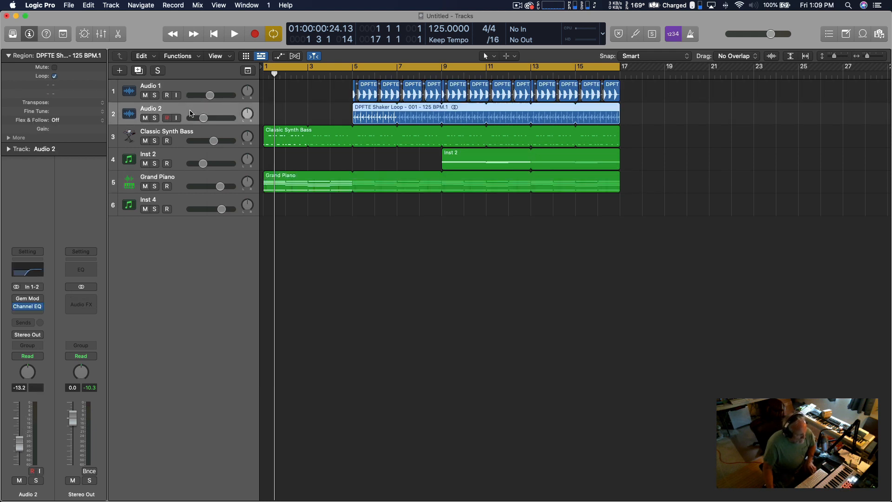
click(191, 189)
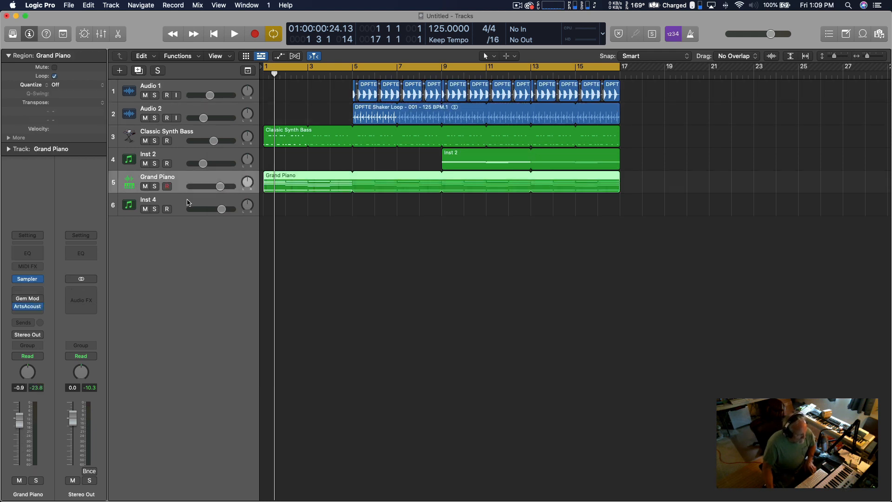
scroll(430, 233, right, 1)
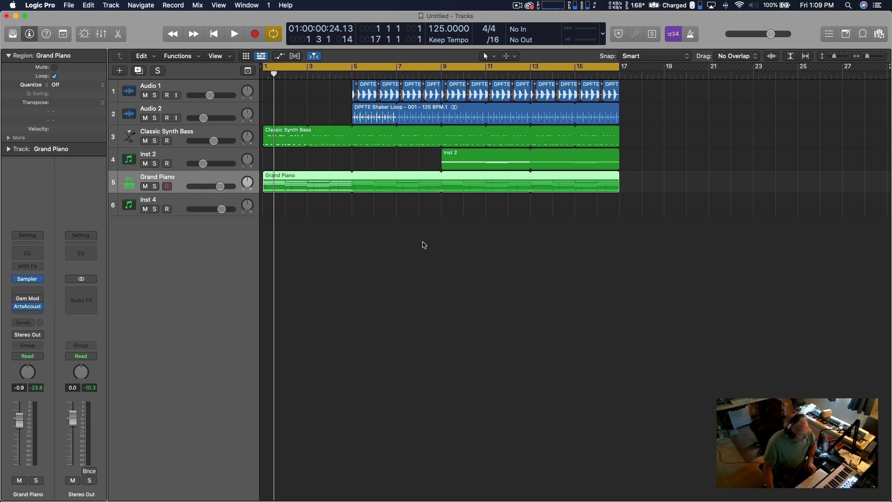
key(space)
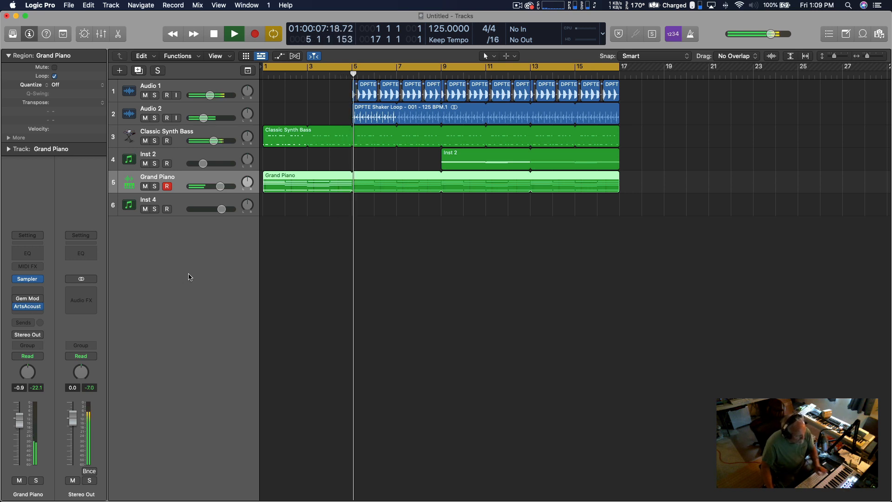
click(93, 292)
mouse_move(104, 378)
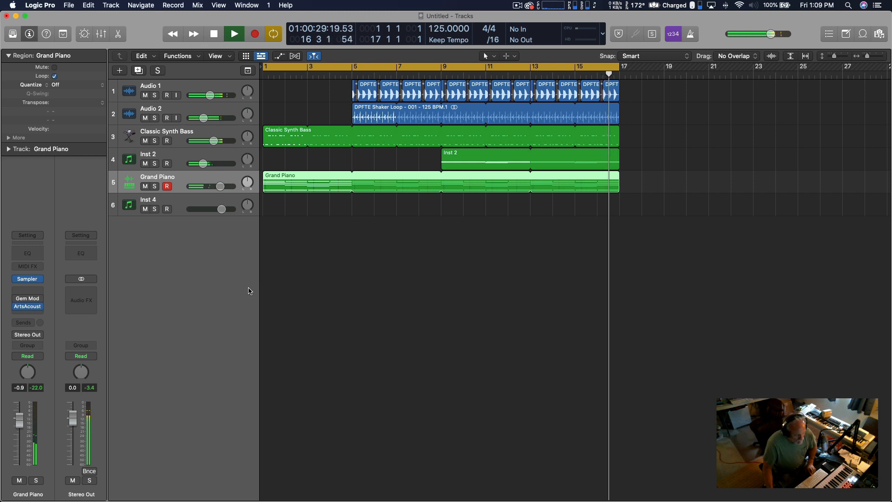
key(space)
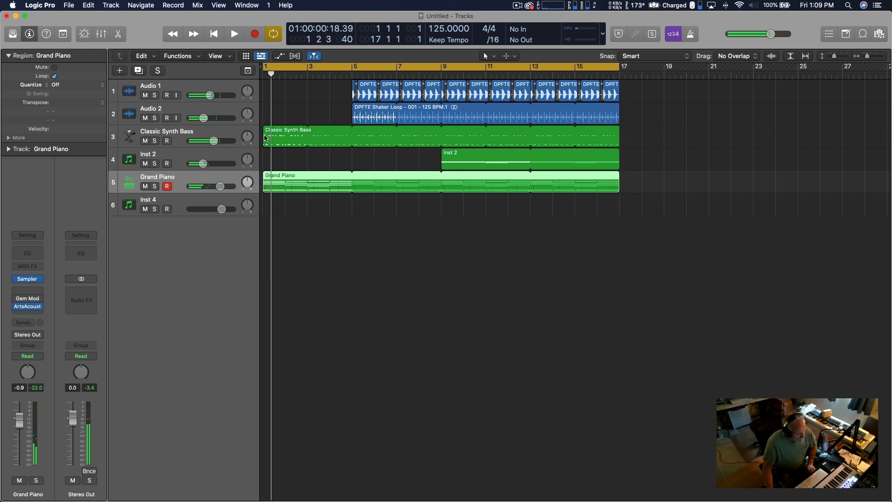
Solo the Audio 1 and Audio 2 tracks while playing from bar 5, and re-enable the cycle area after stopping.
click(225, 93)
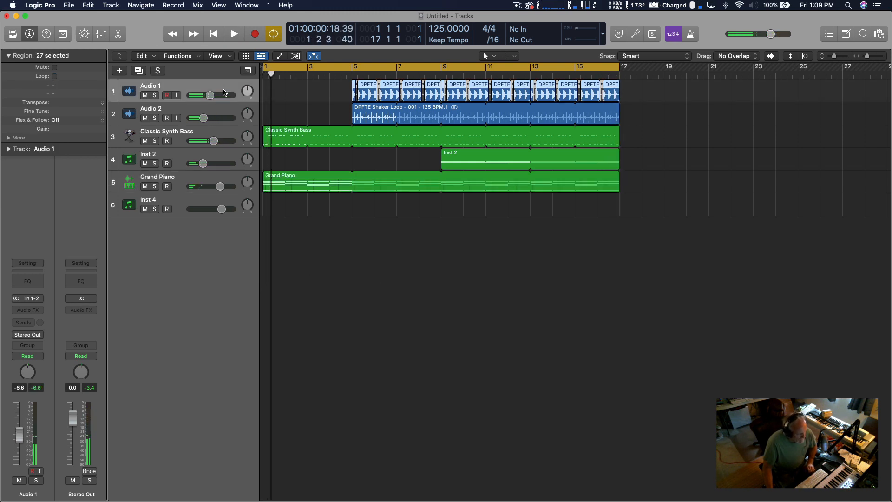
click(349, 71)
click(352, 74)
key(space)
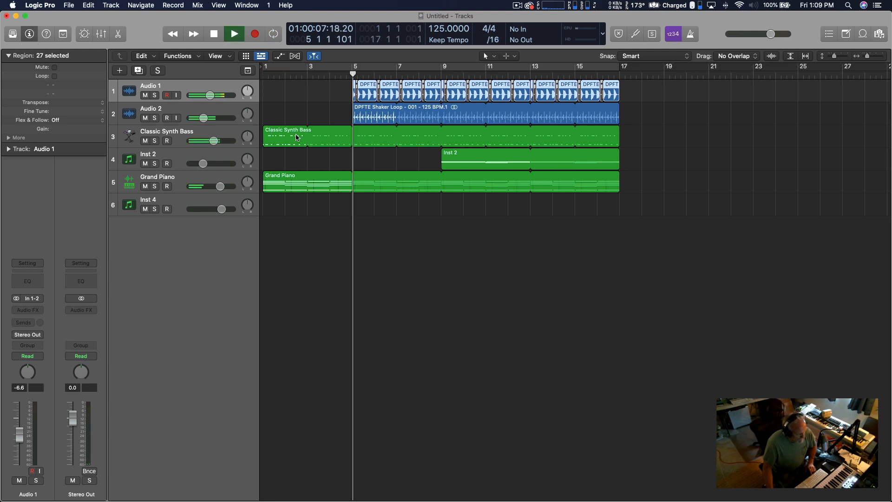
key(s)
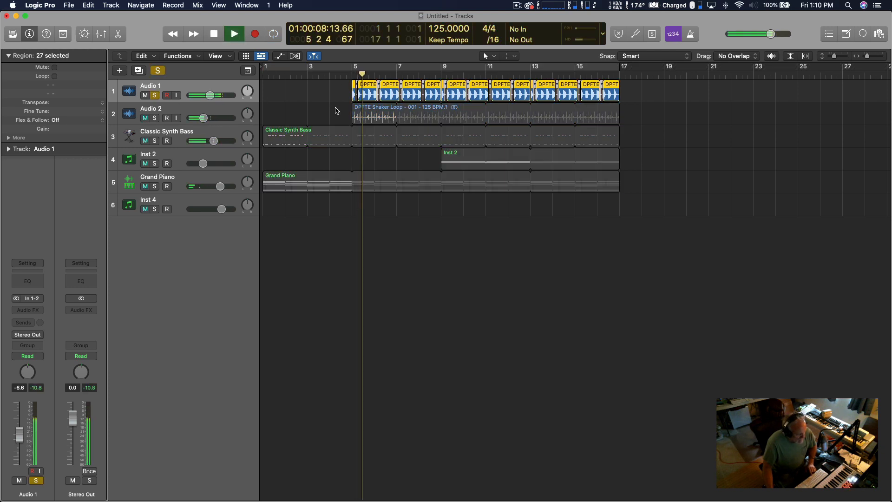
click(156, 118)
key(space)
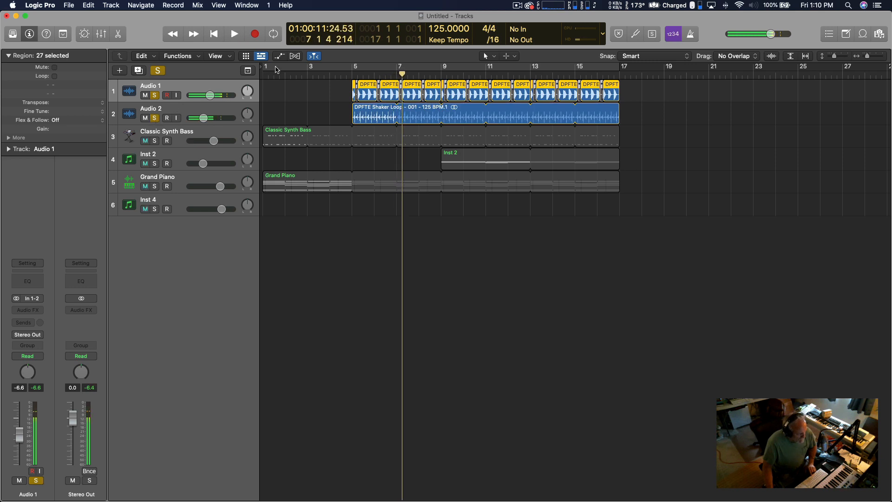
key(u)
Audition Gem Mod in Dimension mode 1 on the Audio 2 shaker loop, comparing bypassed and enabled, and close it bypassed.
click(218, 112)
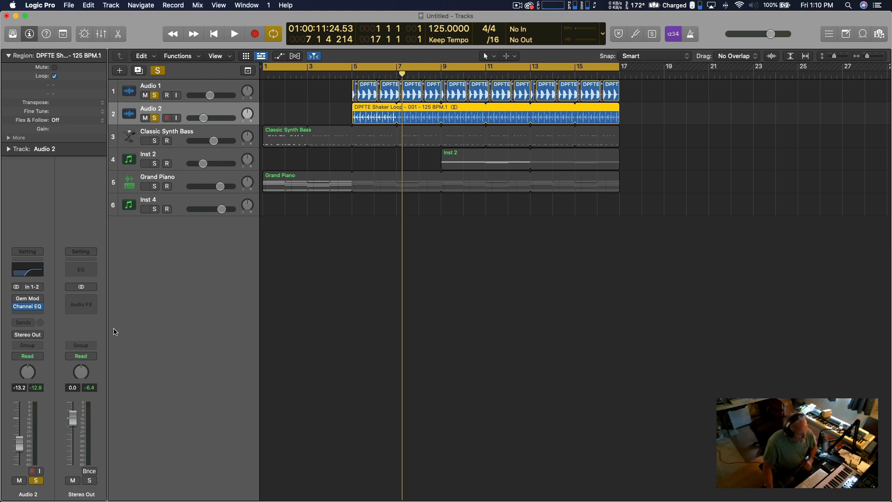
click(27, 298)
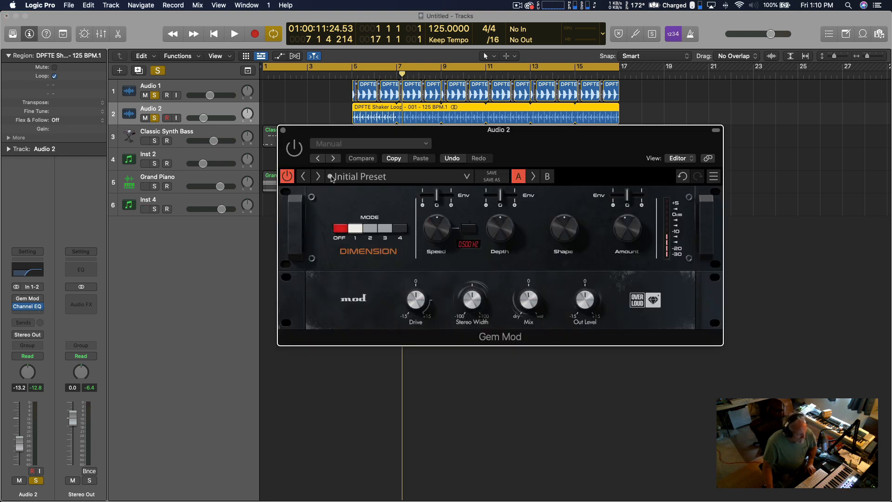
drag(323, 134, 323, 150)
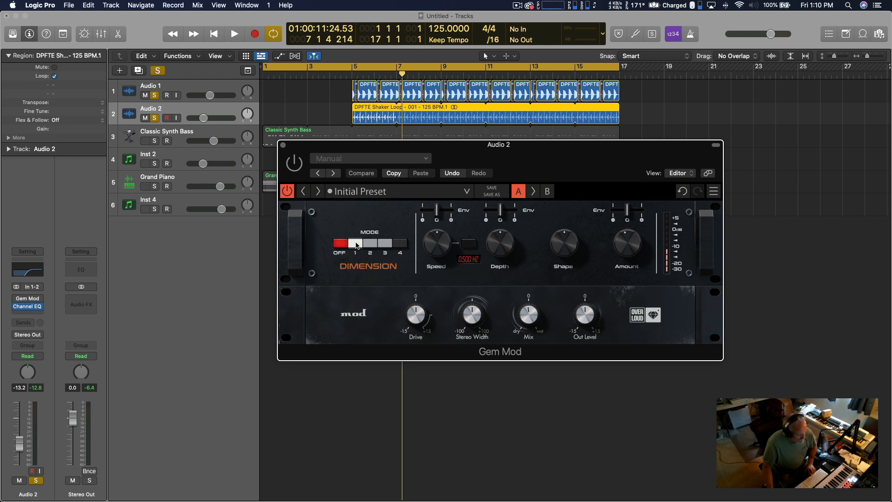
key(space)
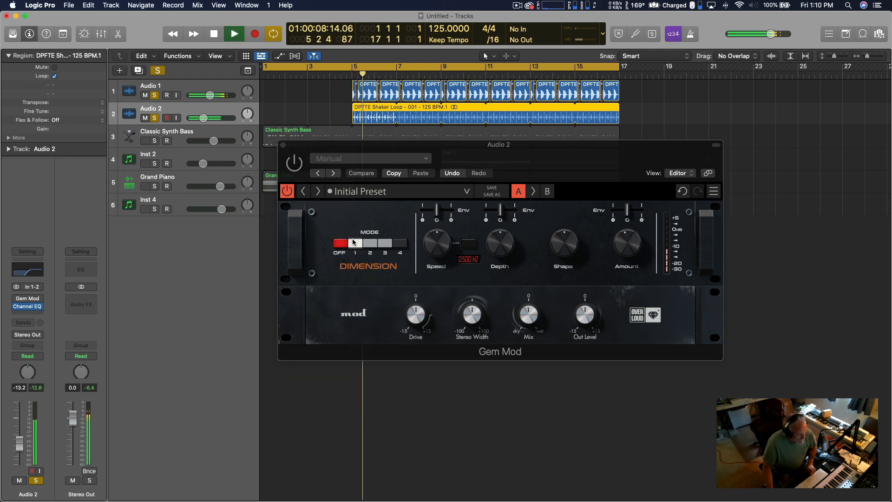
click(295, 167)
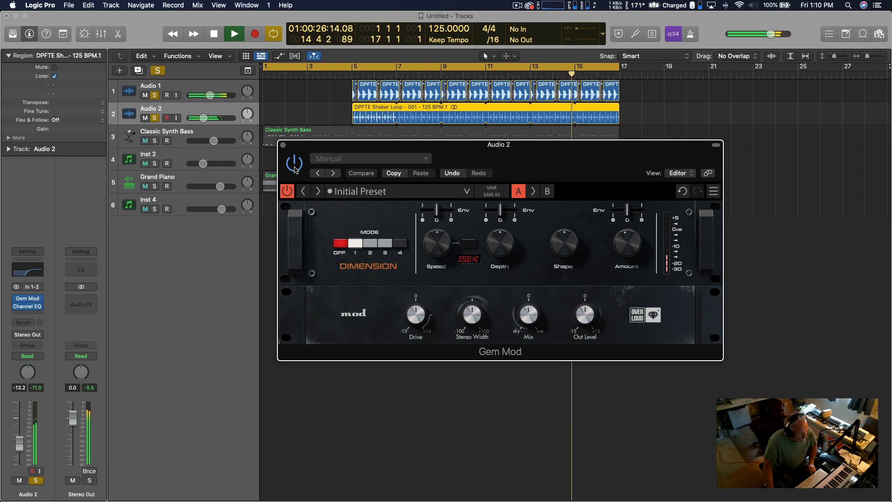
key(space)
click(294, 168)
click(283, 145)
Solo and select the Classic Synth Bass track in place of the Audio 1 and Audio 2 solos.
click(154, 140)
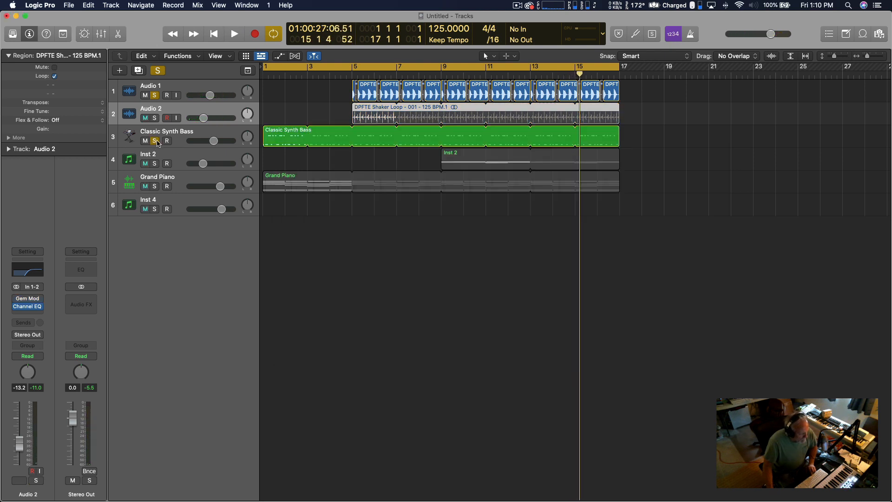
click(185, 133)
click(155, 96)
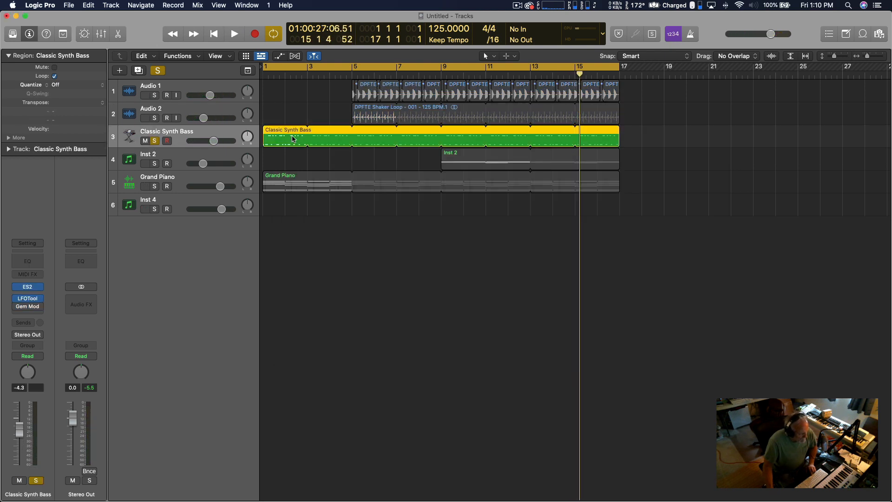
Open the ES2 instrument on the Classic Synth Bass track and audition the dry bass sound.
click(29, 287)
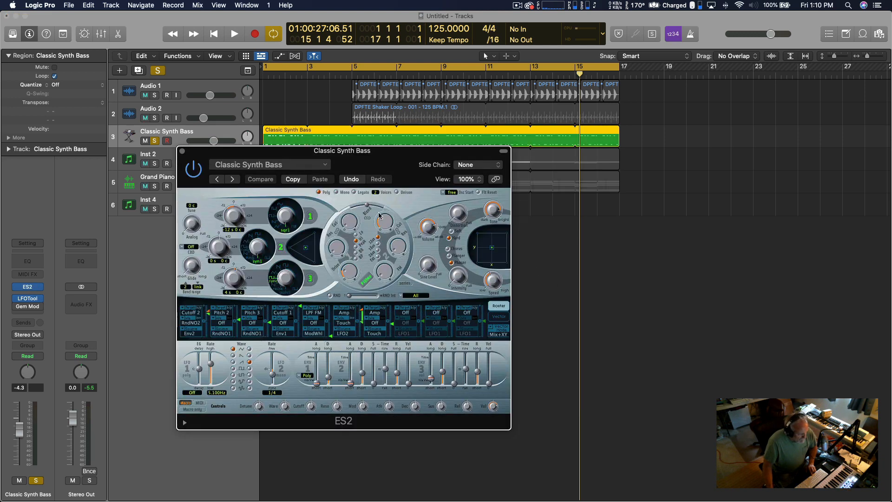
drag(270, 155, 357, 198)
key(space)
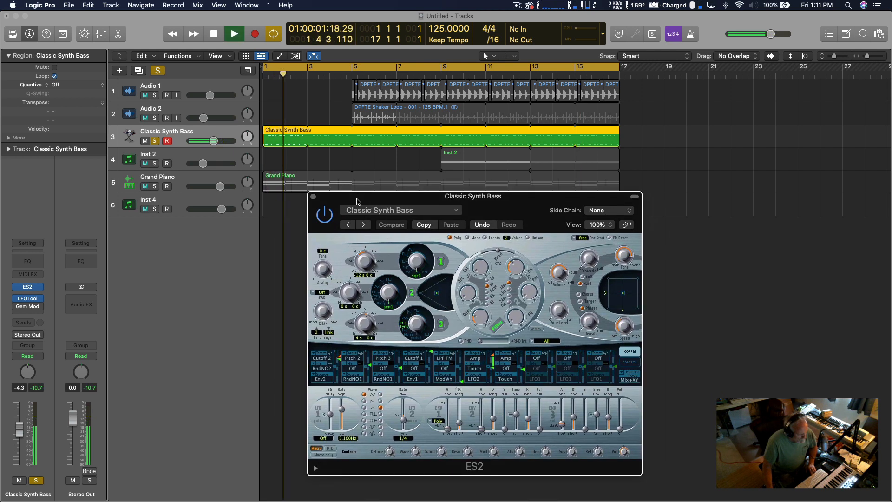
key(space)
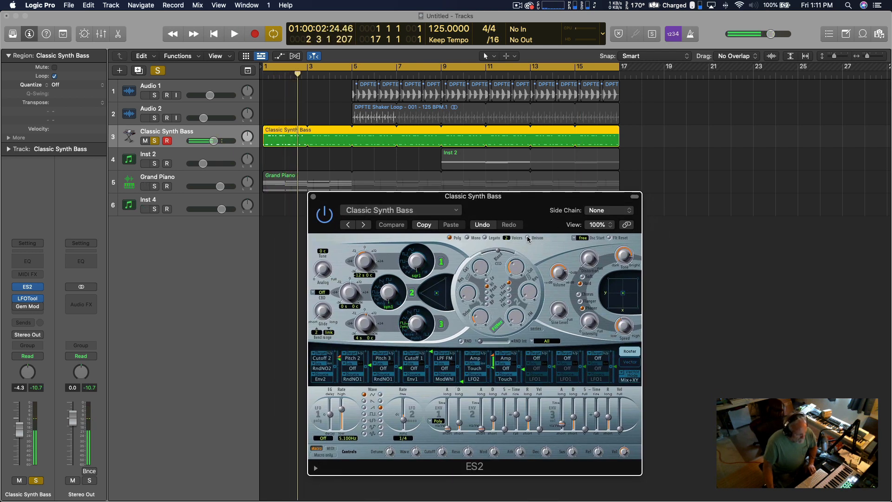
Enable Unison in ES2 and audition the thicker bass with short playbacks.
click(527, 236)
key(space)
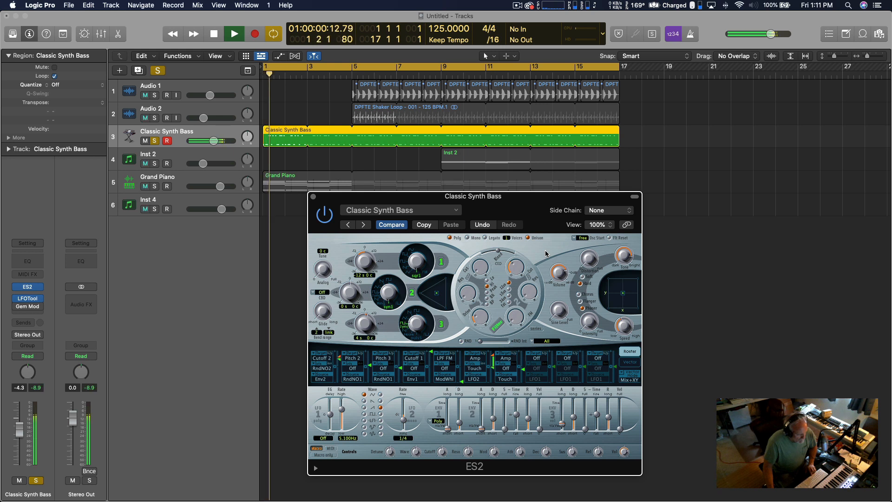
key(space)
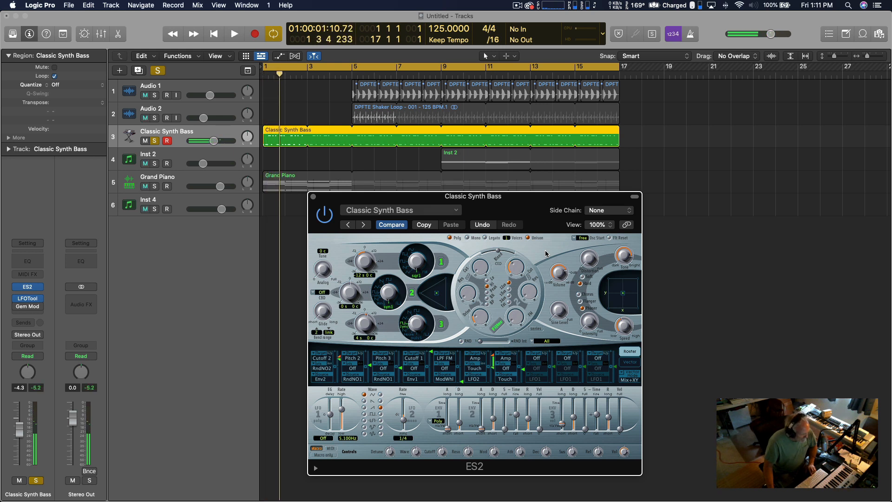
key(space)
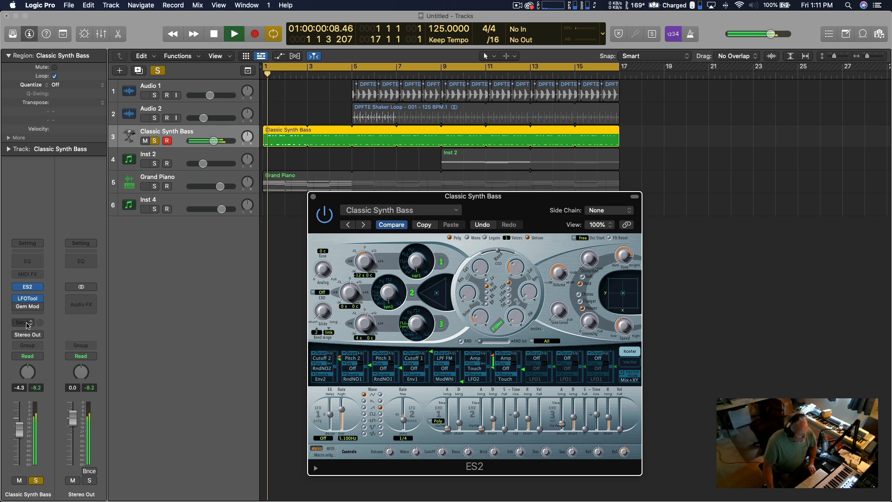
key(space)
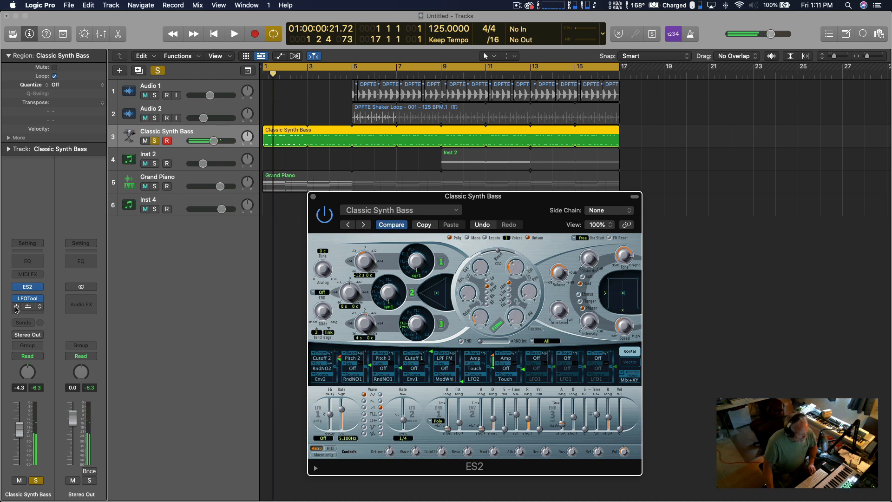
Play the Unison bass while toggling Gem Mod between bypassed and enabled to compare the sound.
key(space)
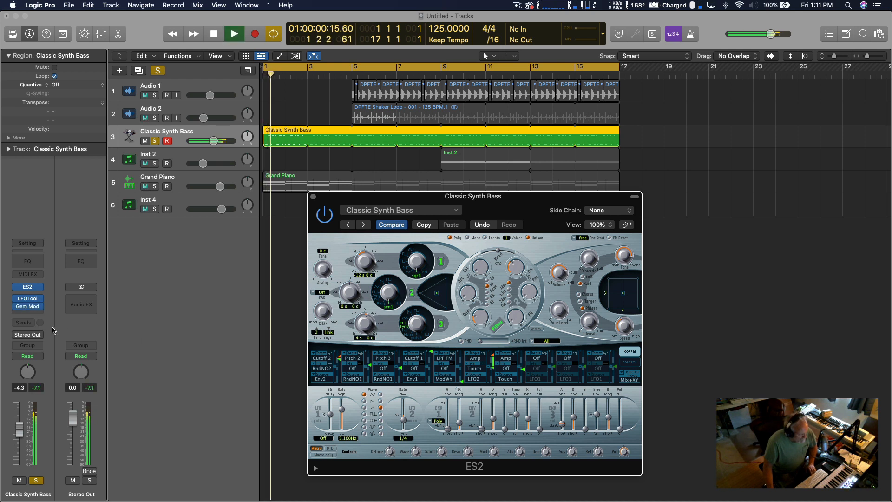
mouse_move(17, 308)
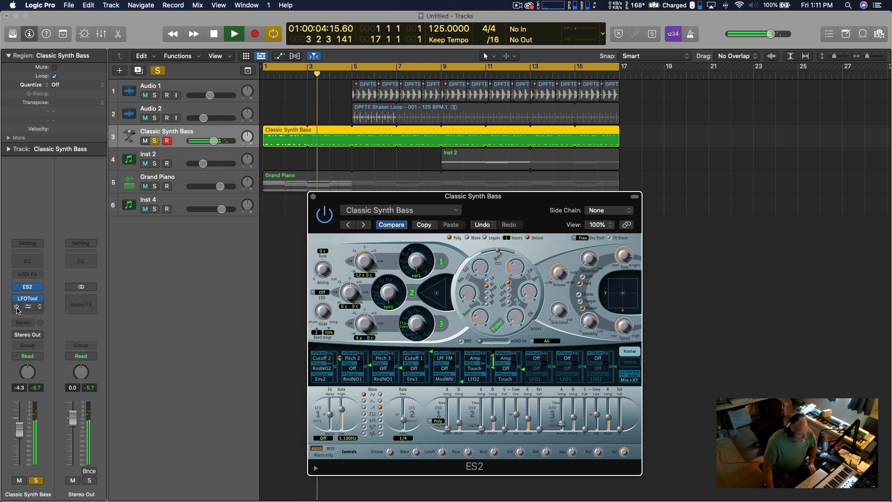
click(17, 307)
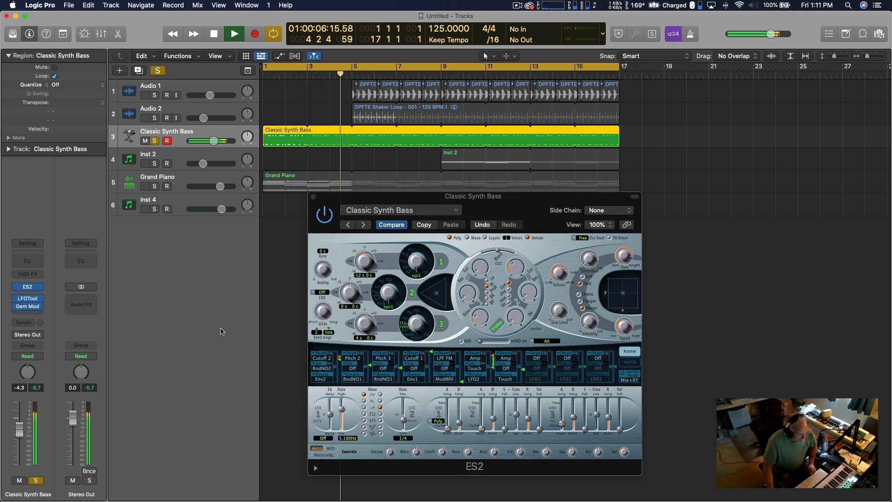
key(space)
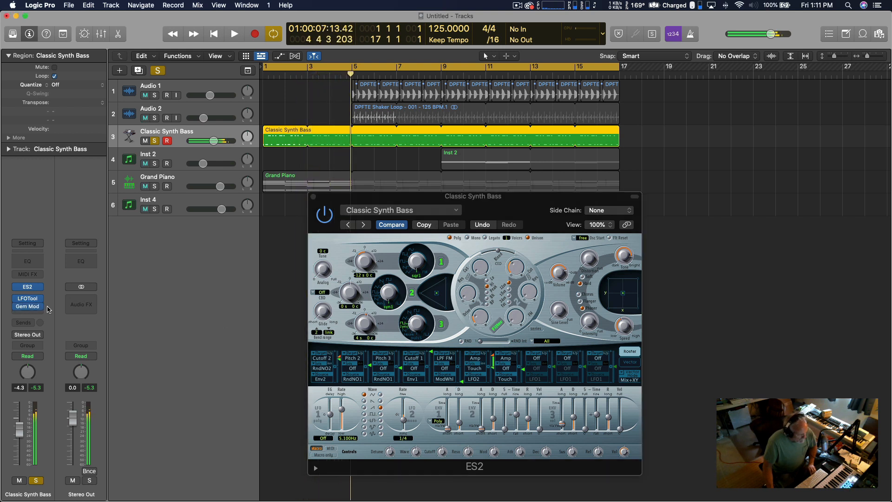
Turn off Unison in ES2, play the bass with Gem Mod bypassed, and enable Gem Mod during playback.
click(528, 238)
click(16, 306)
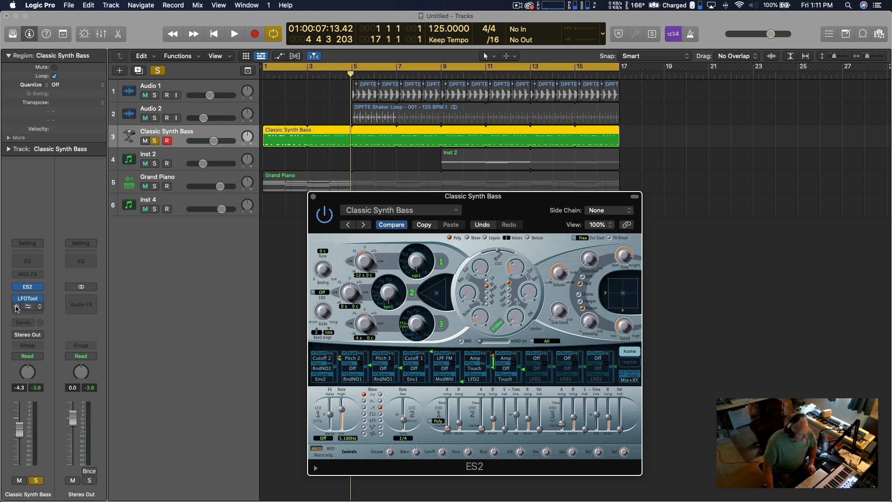
key(space)
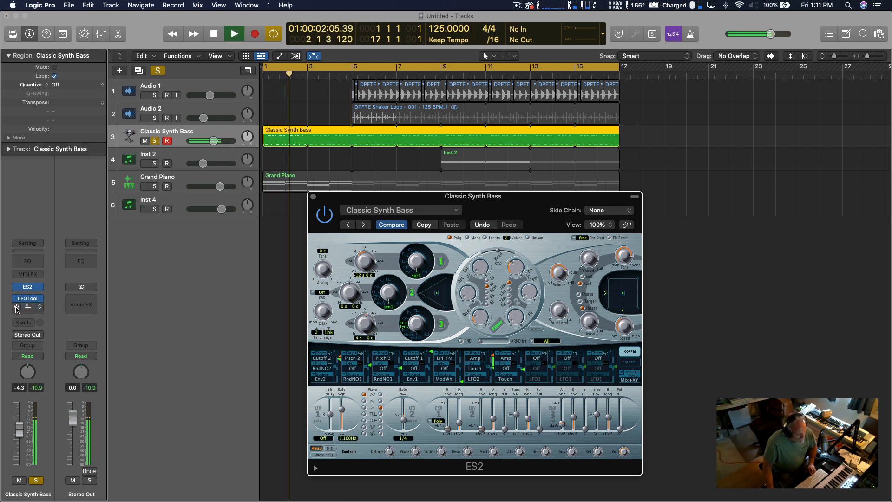
click(16, 306)
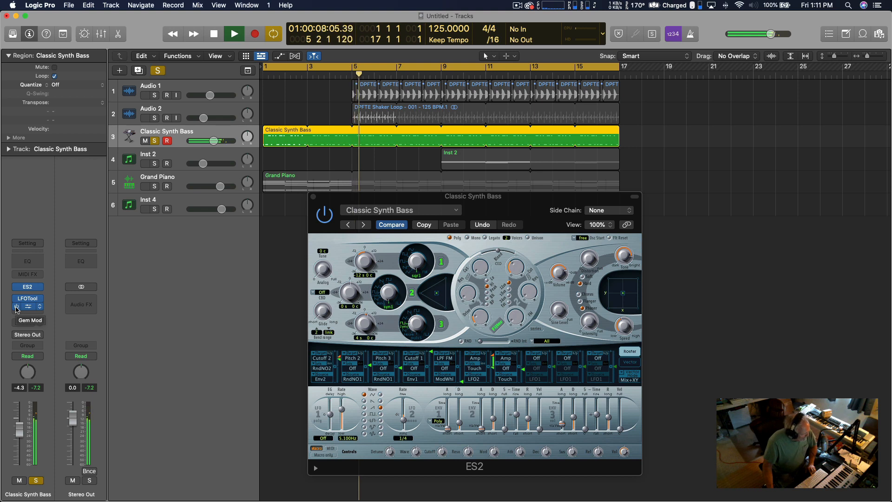
key(space)
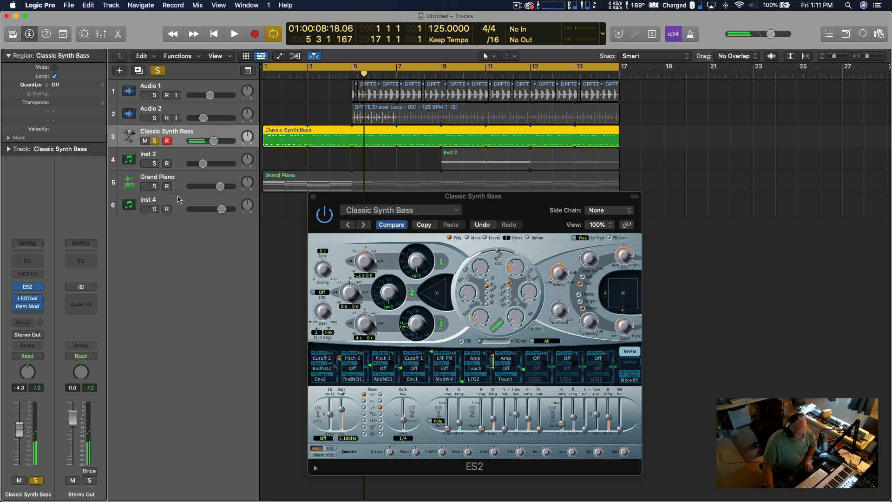
Turn off solo on the Classic Synth Bass track, select the Grand Piano track, and close the ES2 window.
click(155, 141)
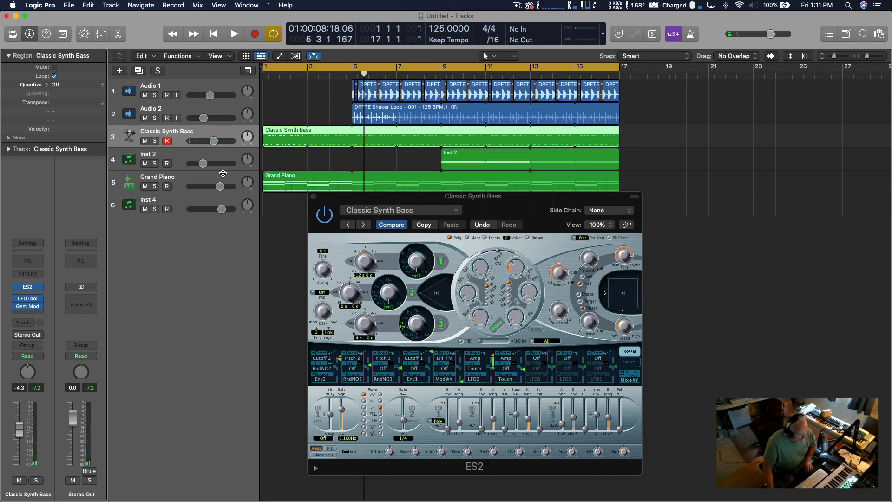
click(179, 183)
click(314, 197)
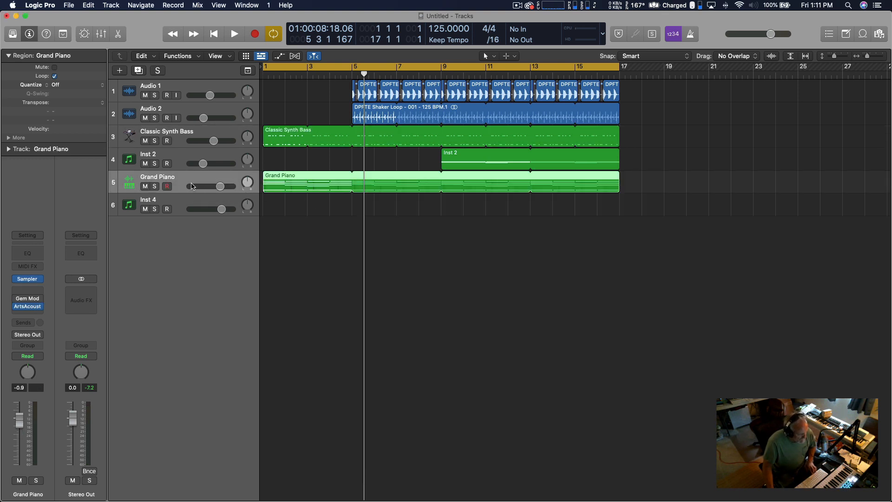
Solo the Grand Piano track, play it, and open Gem Mod to compare the piano with the effect enabled and bypassed.
scroll(184, 183, right, 1)
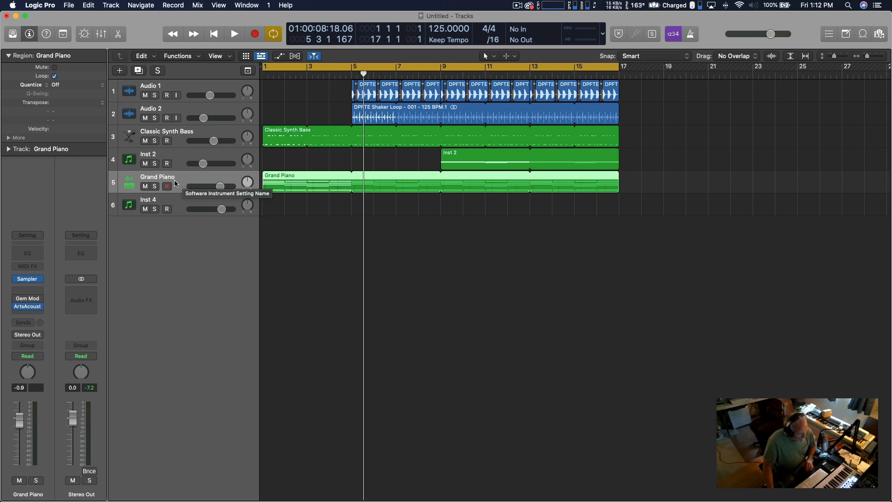
click(168, 187)
click(154, 186)
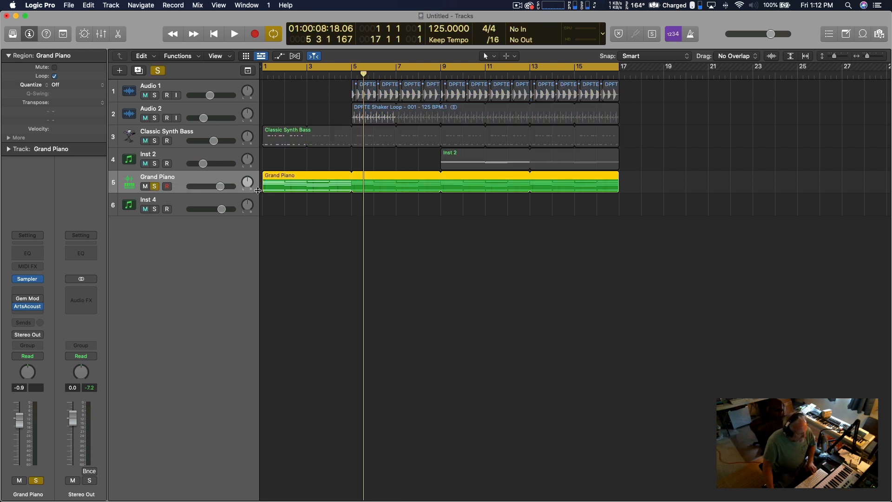
key(space)
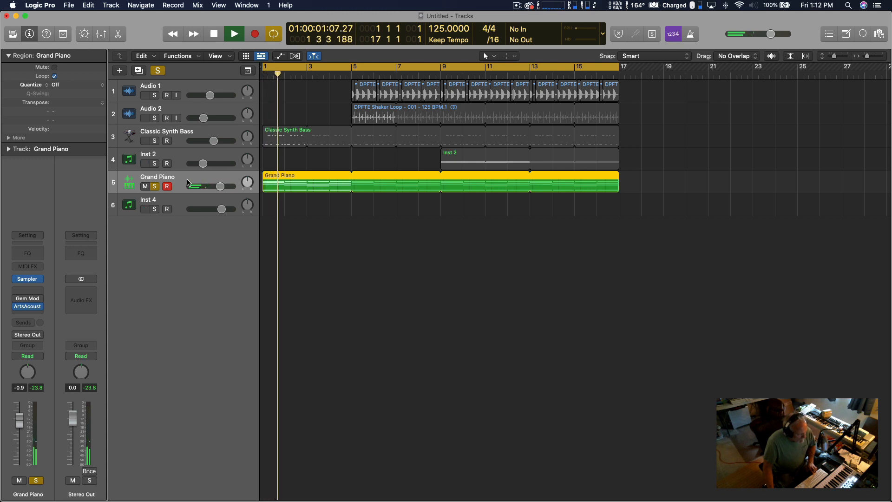
click(29, 300)
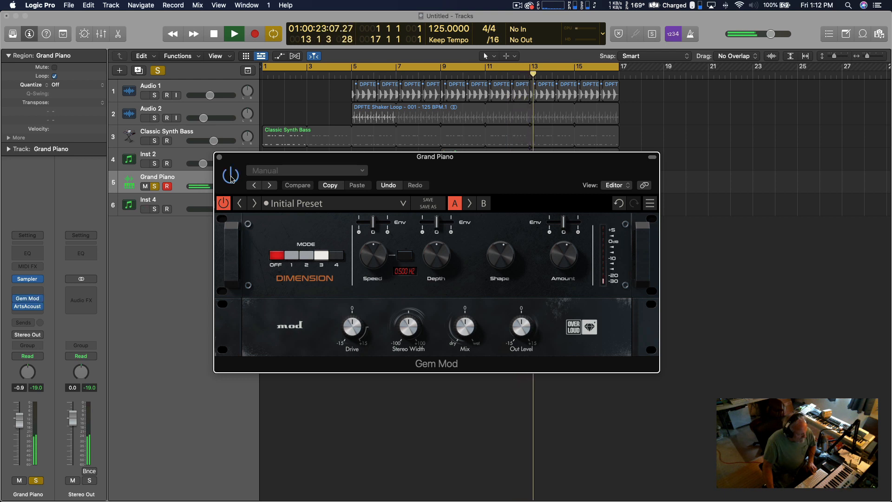
key(space)
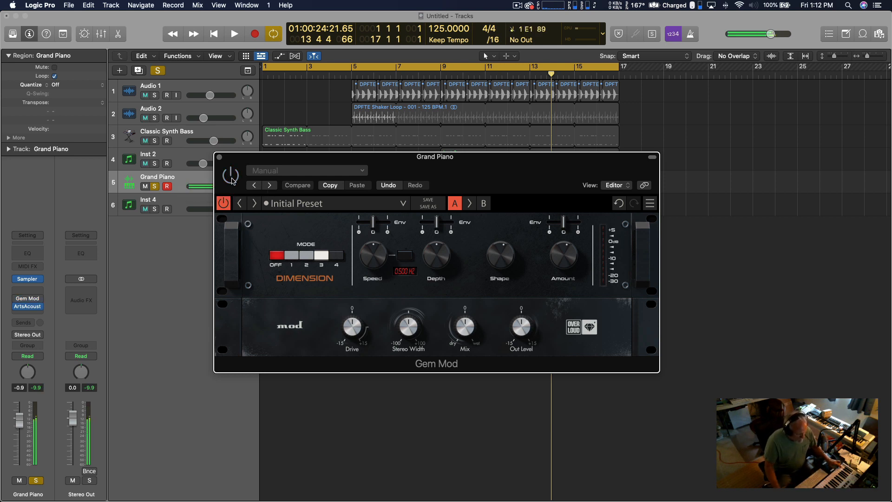
Set the Env 1 Amp attack to 0 ms in the piano's Sampler, close it, and play the piano with Gem Mod enabled.
click(27, 279)
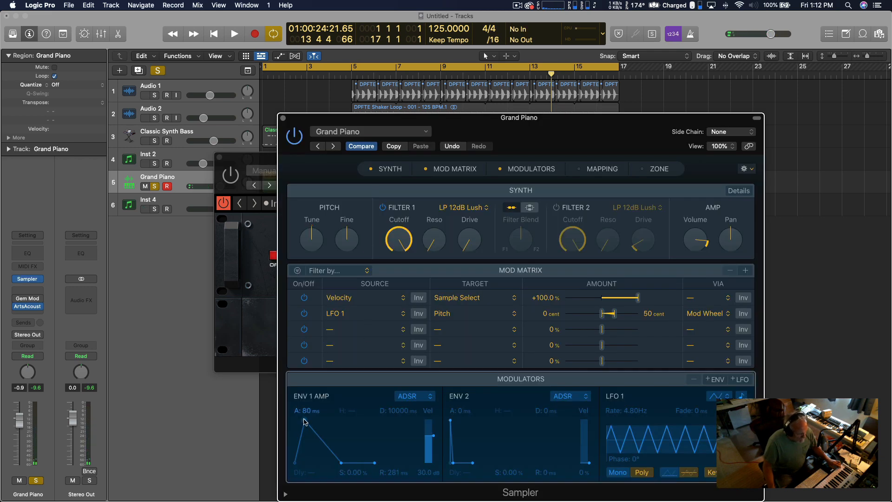
drag(305, 420, 294, 420)
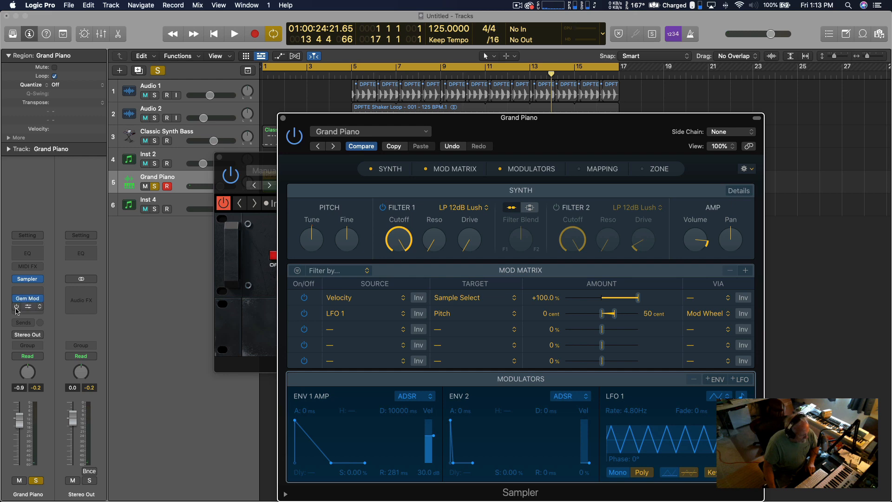
key(space)
click(283, 118)
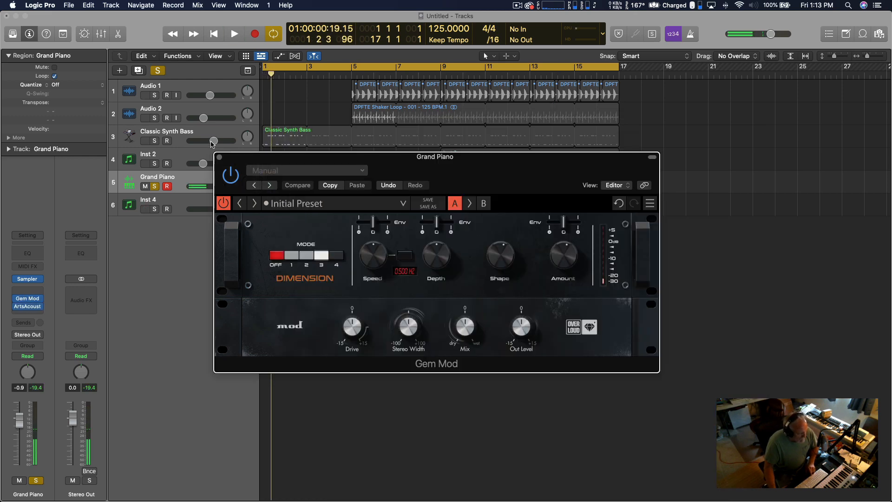
Close the piano's Gem Mod window, solo and select the Inst 2 track, and open its Strobe instrument.
click(219, 158)
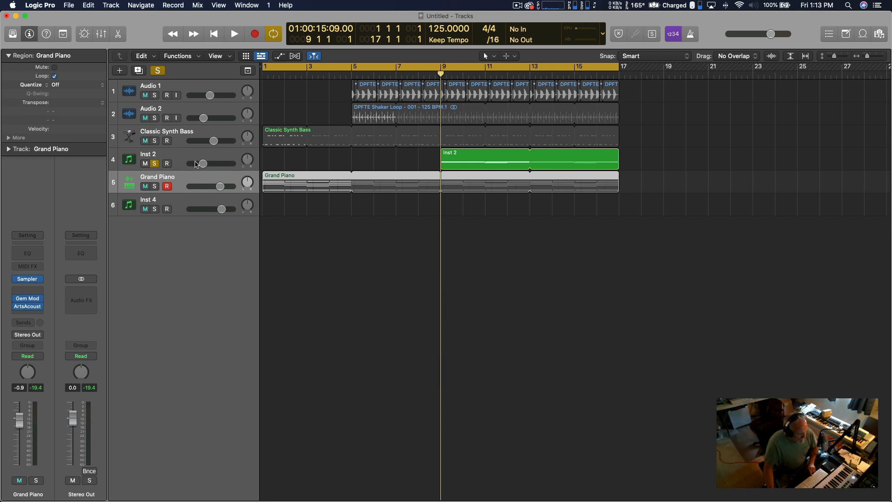
click(186, 158)
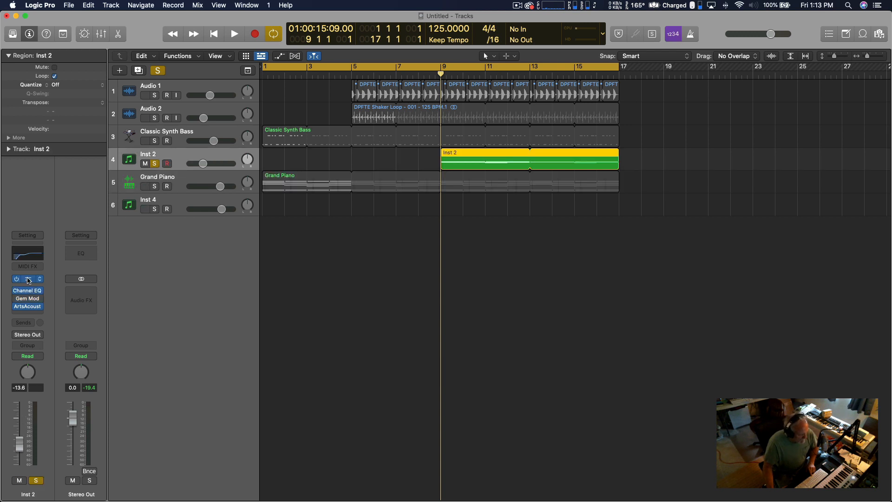
click(29, 279)
drag(472, 211, 312, 210)
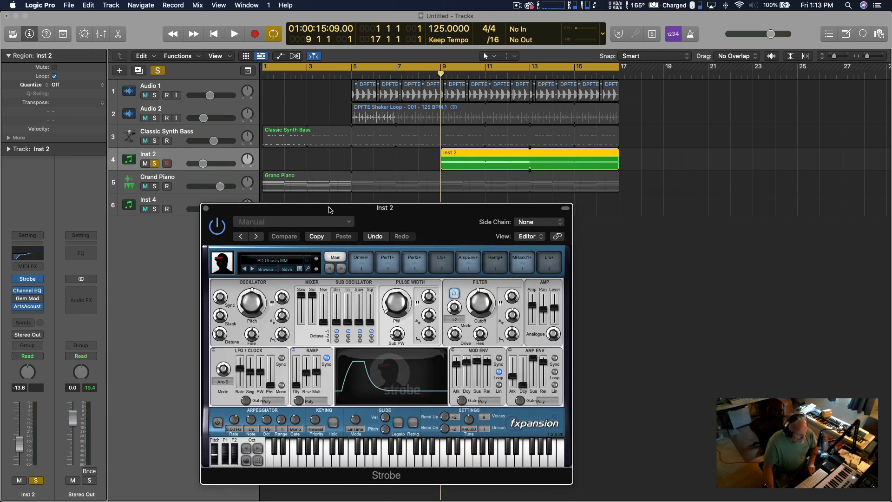
Audition the soloed Inst 2 part briefly, turn off cycle mode, and place the playhead at bar 9.
key(space)
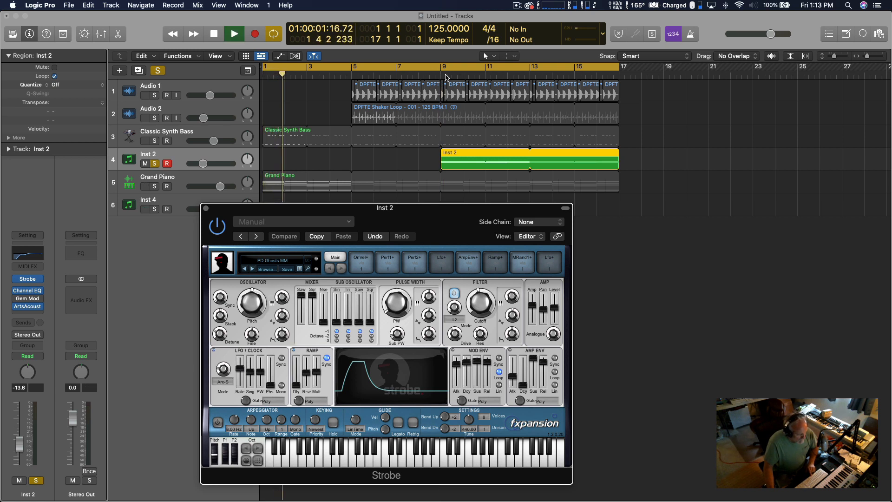
click(446, 77)
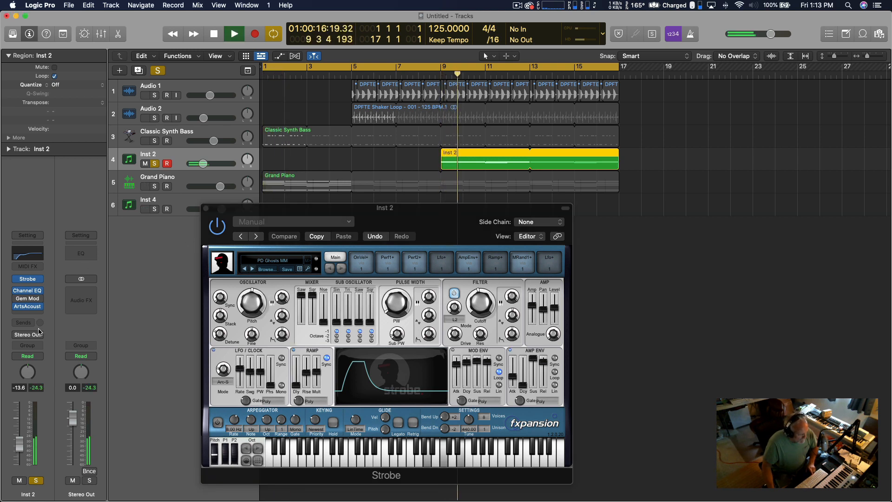
key(space)
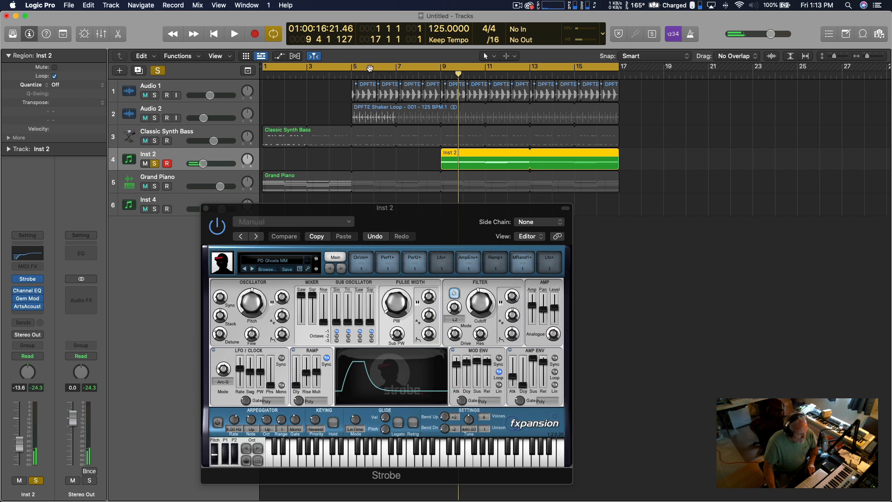
click(436, 68)
click(441, 76)
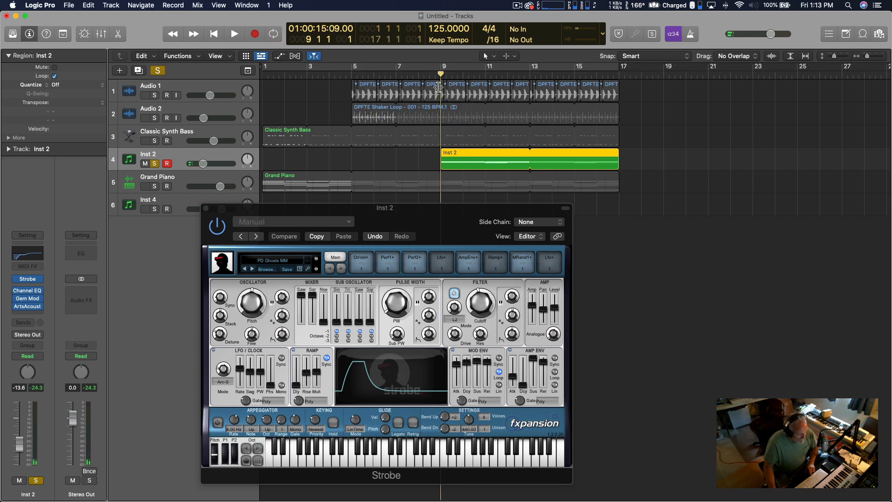
Play Inst 2 from bar 9 with Gem Mod bypassed, enable Gem Mod during playback, and close the Strobe window.
key(space)
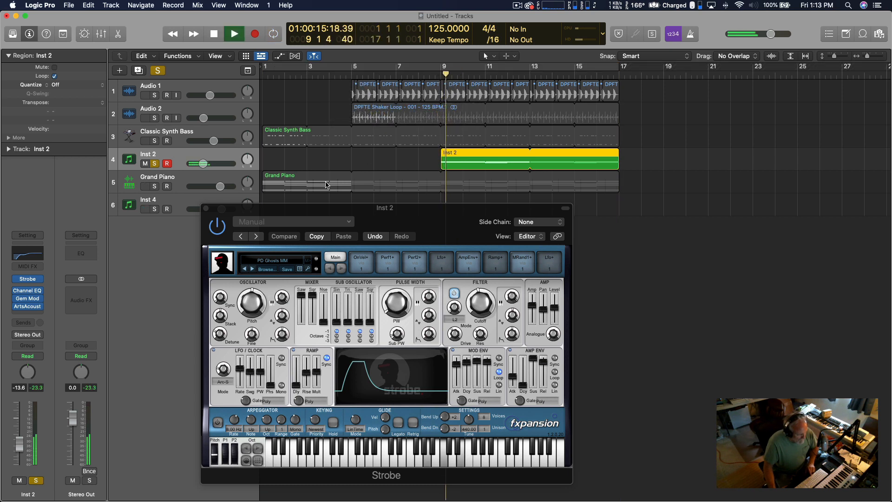
click(17, 299)
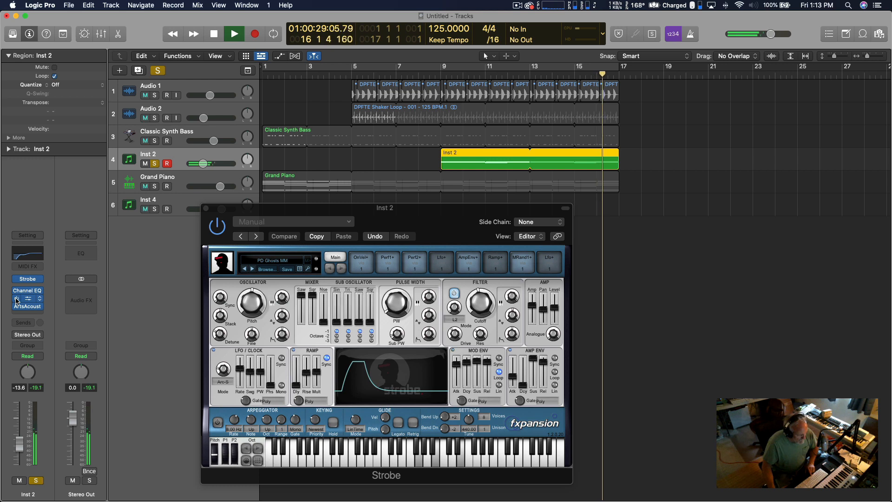
key(space)
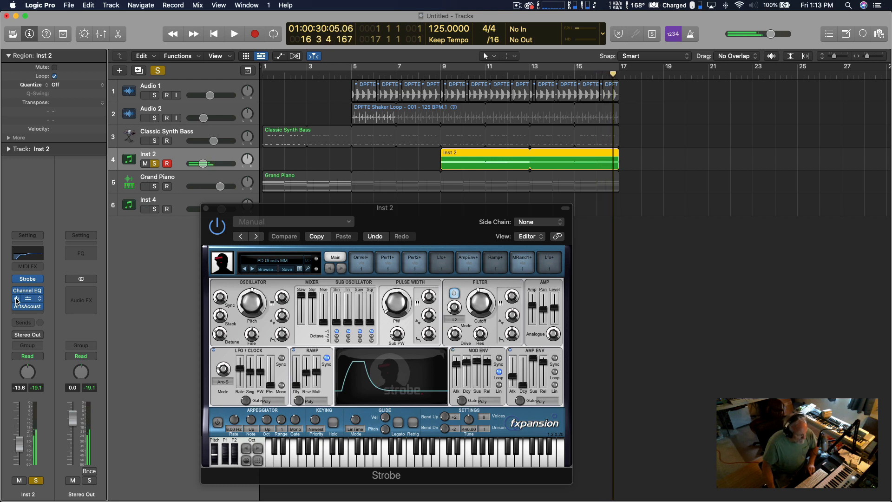
click(206, 208)
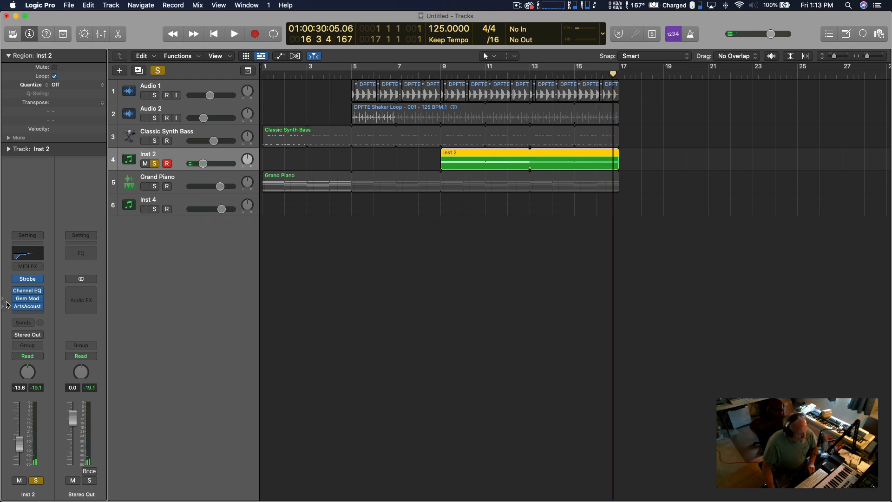
click(26, 301)
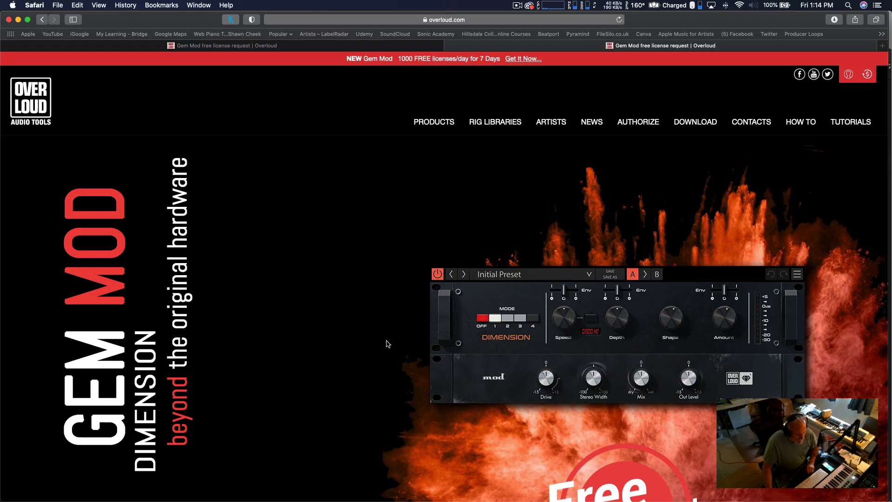
Examine the free download offer and license conditions on Overloud's Gem Mod page in Safari.
scroll(388, 344, down, 10)
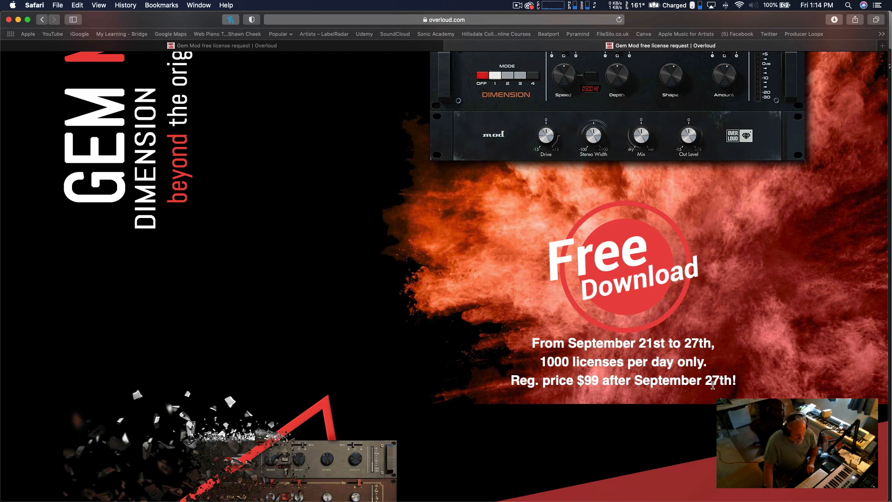
scroll(713, 385, down, 9)
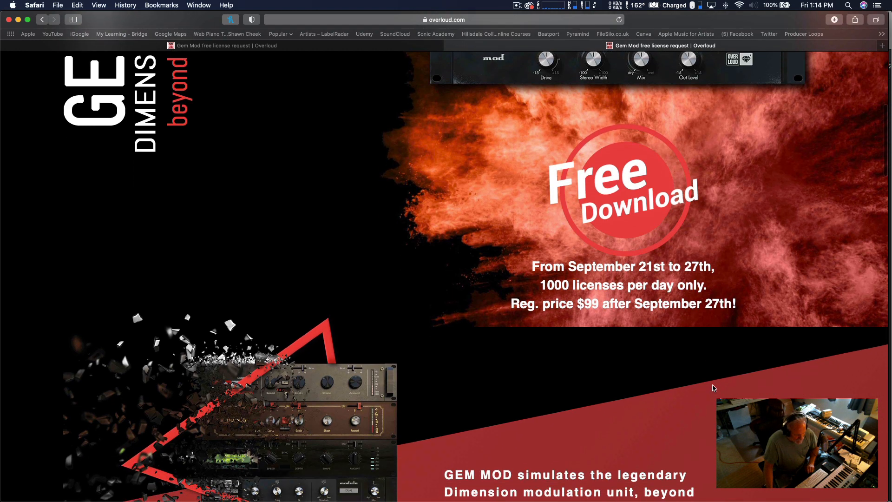
scroll(714, 388, down, 5)
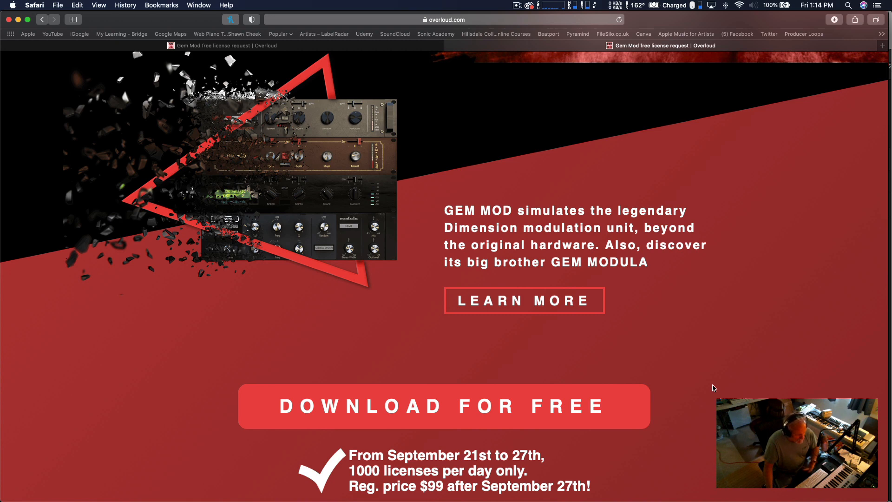
scroll(705, 387, down, 8)
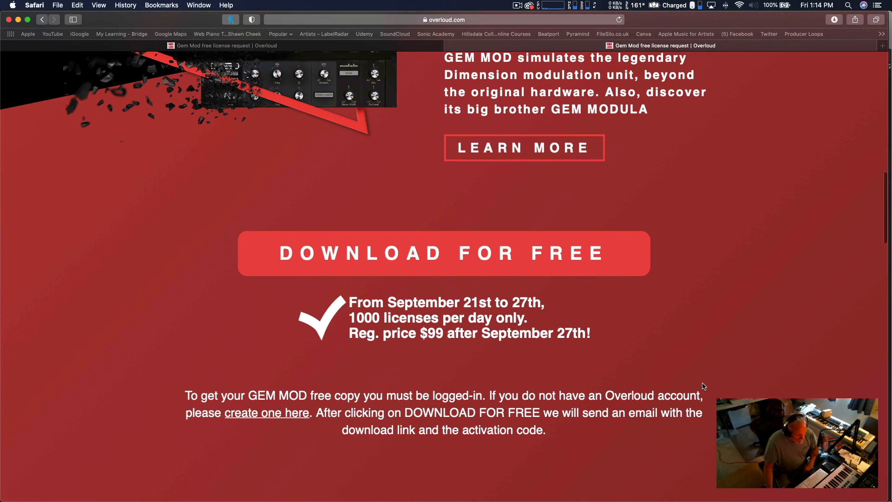
scroll(704, 386, up, 15)
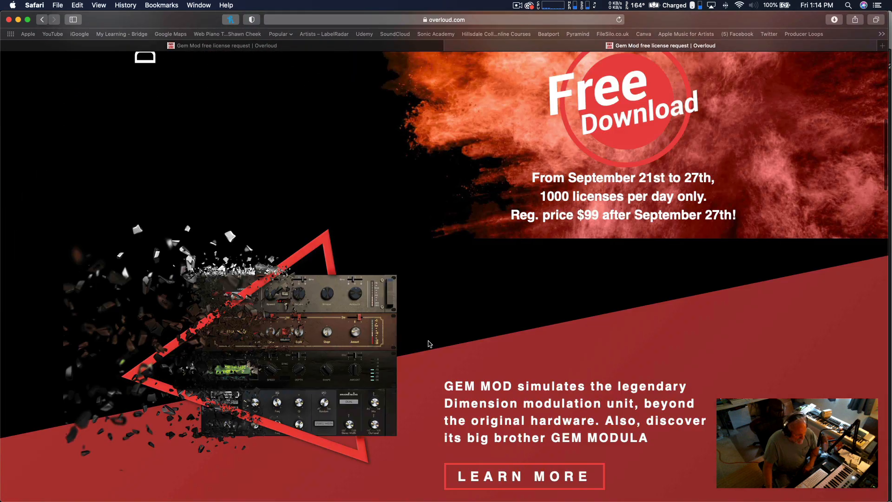
scroll(488, 359, up, 15)
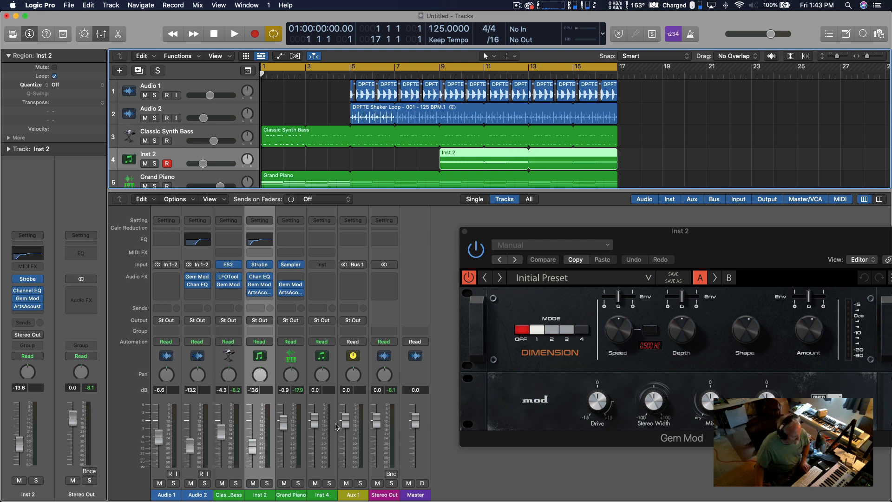
Play the full mix in Logic Pro and raise the Inst 2 track volume to -6.8 dB.
scroll(440, 312, down, 1)
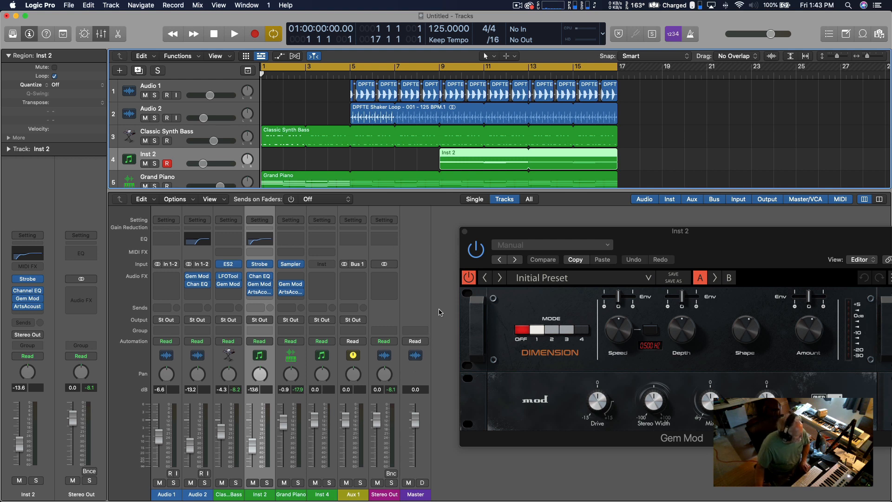
key(space)
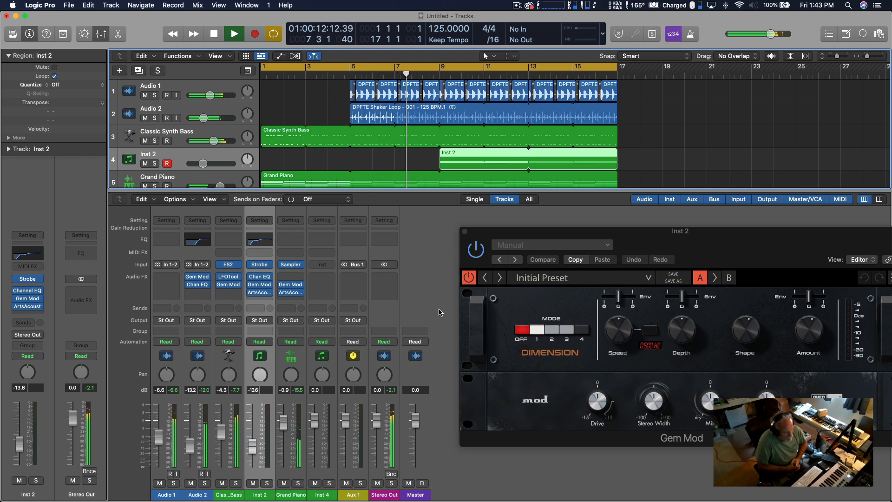
scroll(205, 164, left, 1)
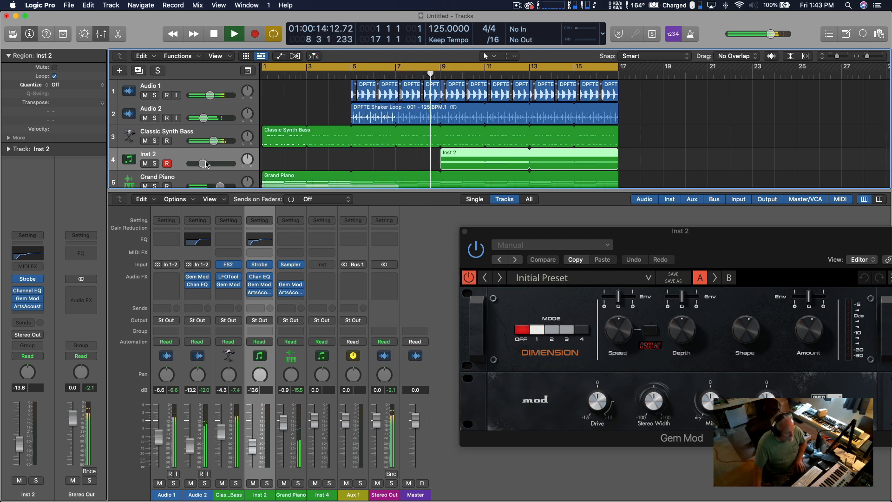
scroll(205, 163, left, 1)
drag(206, 163, 209, 163)
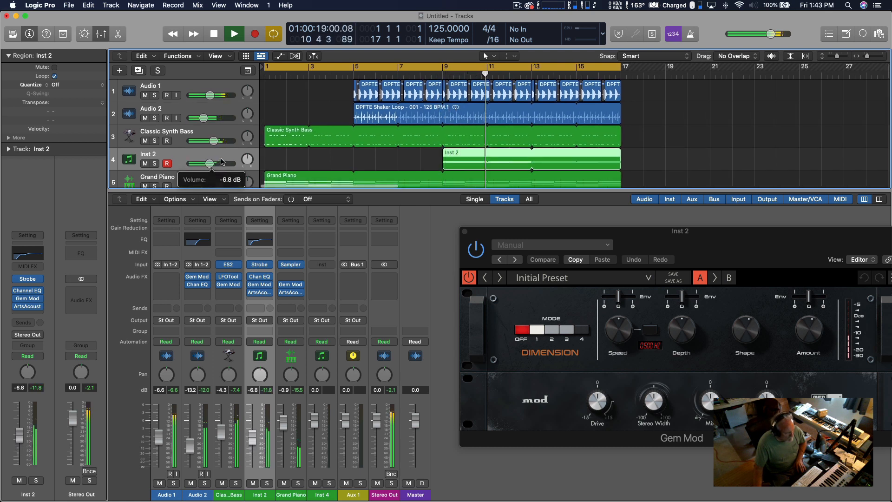
Compare Inst 2 in the full mix with Gem Mod bypassed and enabled, and close the Gem Mod window.
click(27, 300)
click(27, 300)
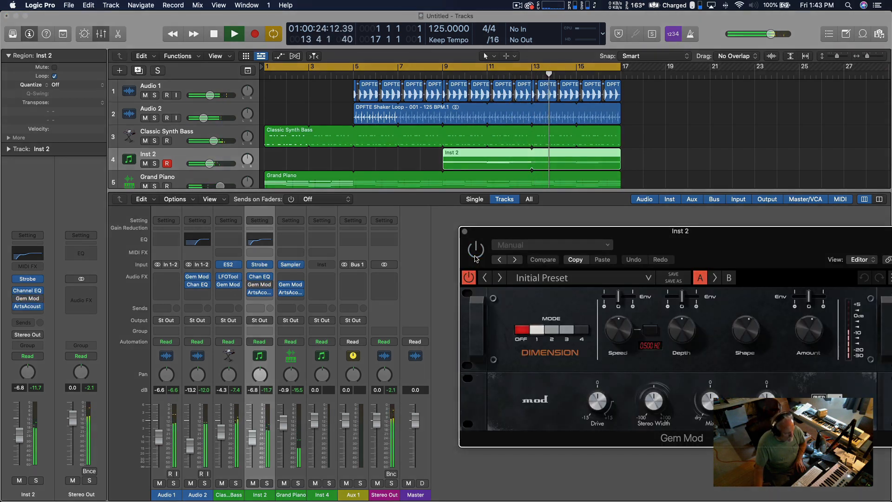
click(464, 232)
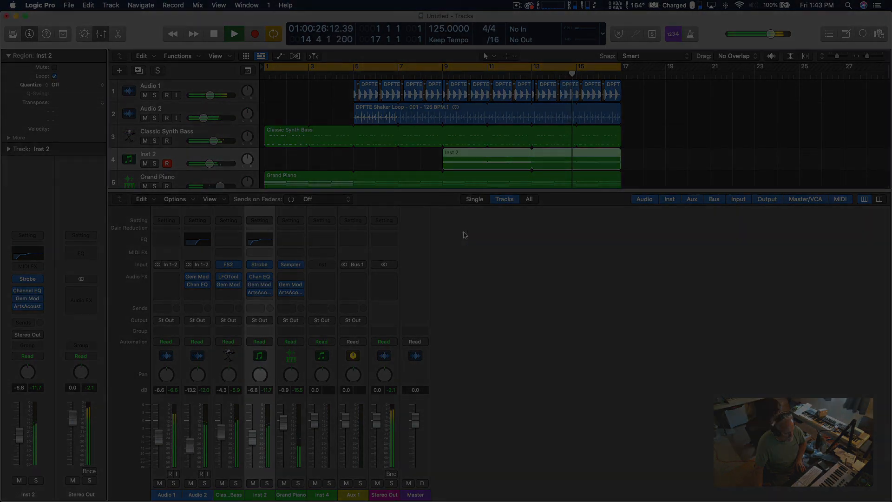